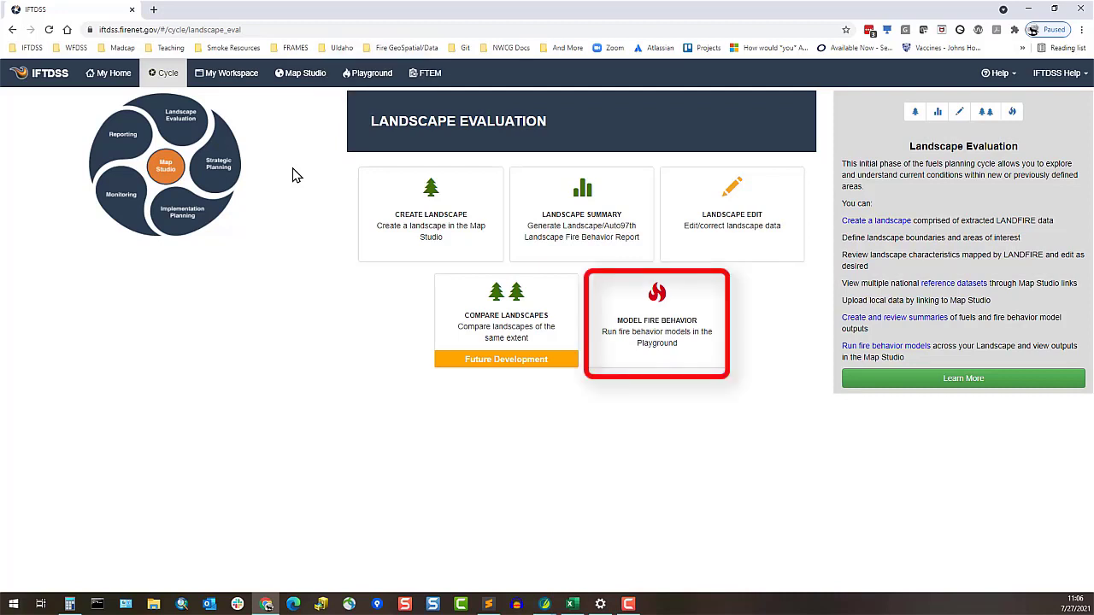
# Step: From the Playground, choose Landscape Fire Behavior (Basic) as the model to run
pyautogui.click(374, 77)
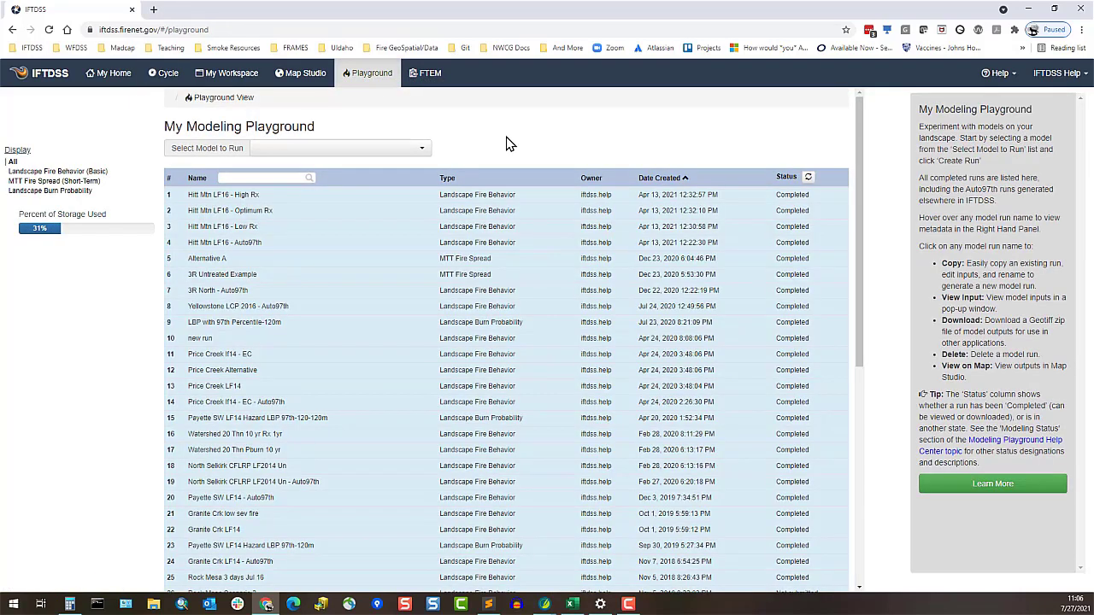
pyautogui.click(387, 150)
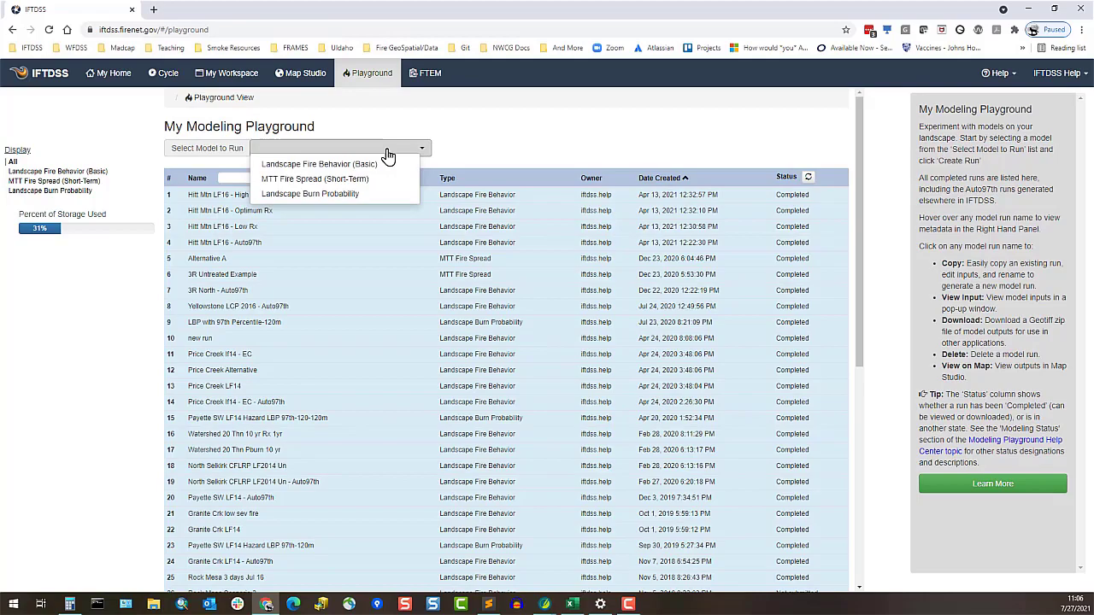
pyautogui.click(376, 164)
# Step: Create the Rock Mesa LF14 run and enter gridded wind speed 5 mph and direction 180 degrees
pyautogui.click(479, 154)
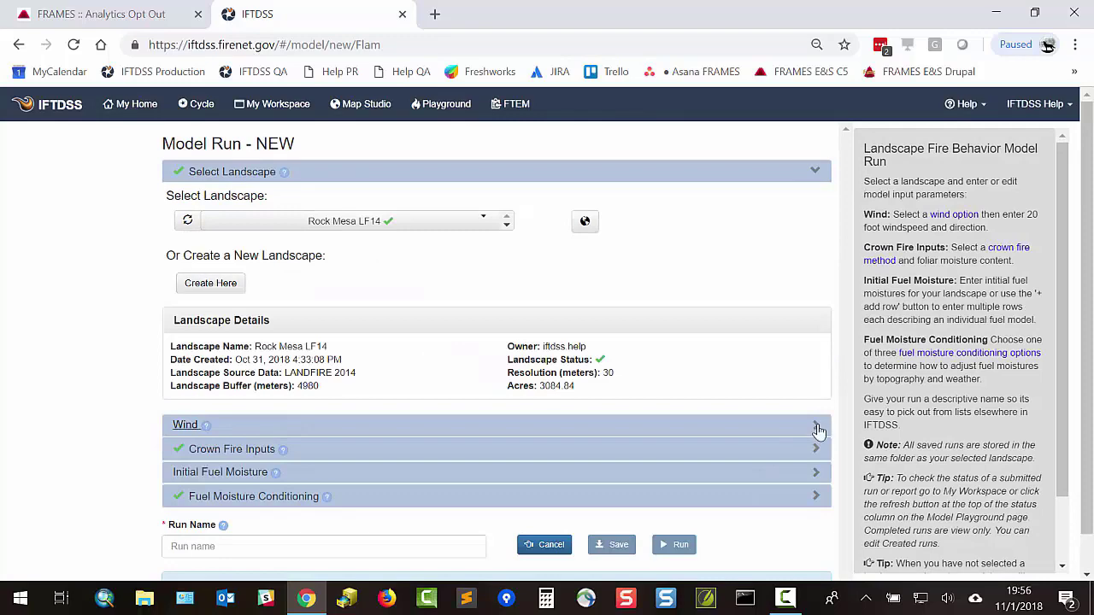
pyautogui.click(561, 424)
pyautogui.scroll(-1, 367, 407)
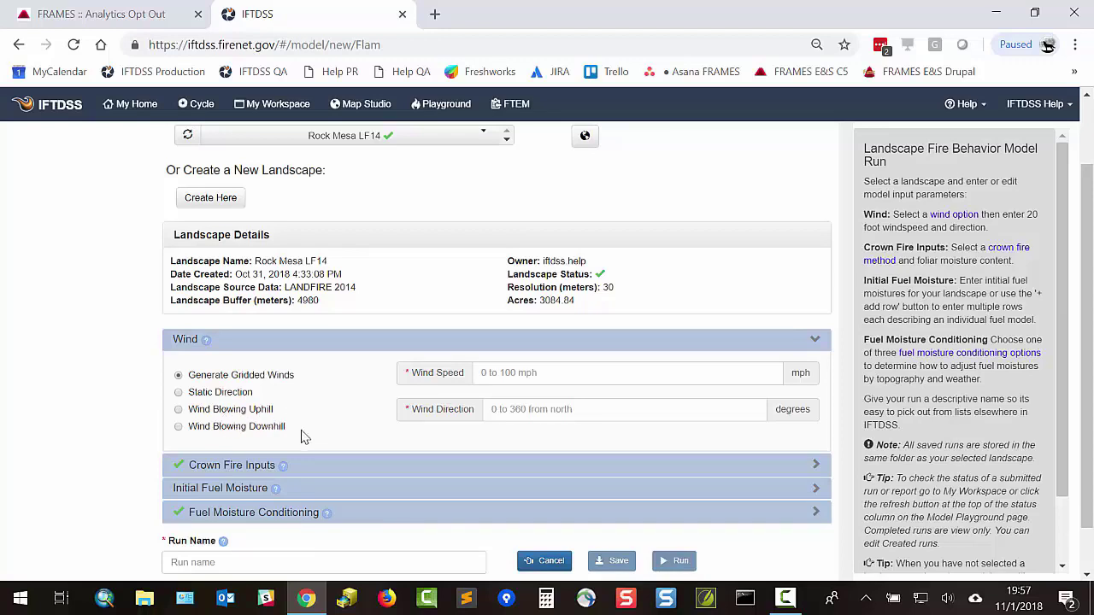
pyautogui.click(552, 374)
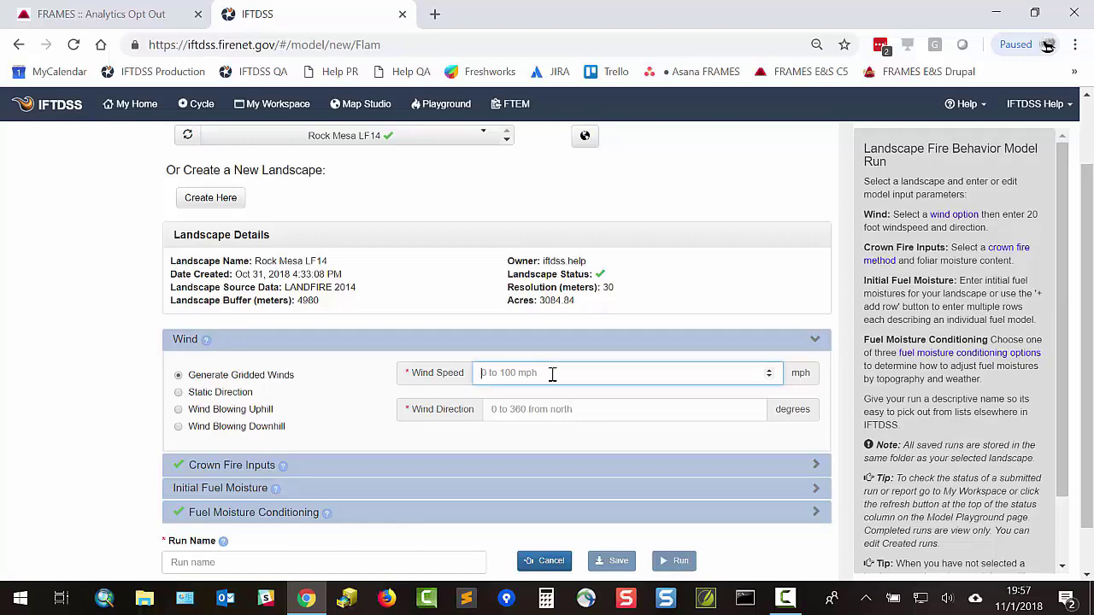
pyautogui.write('5')
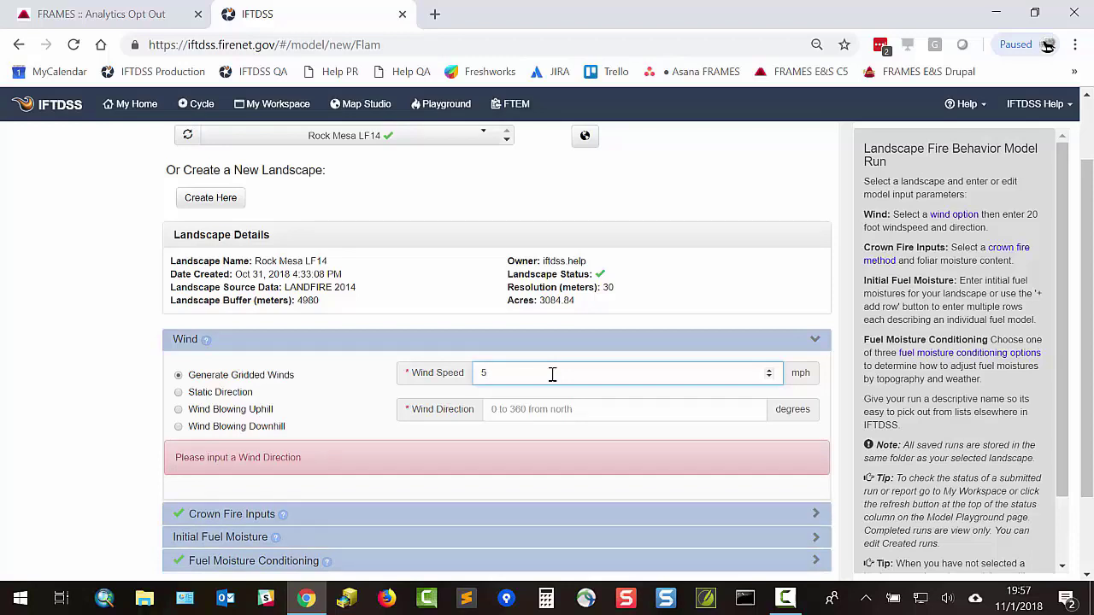
pyautogui.click(560, 410)
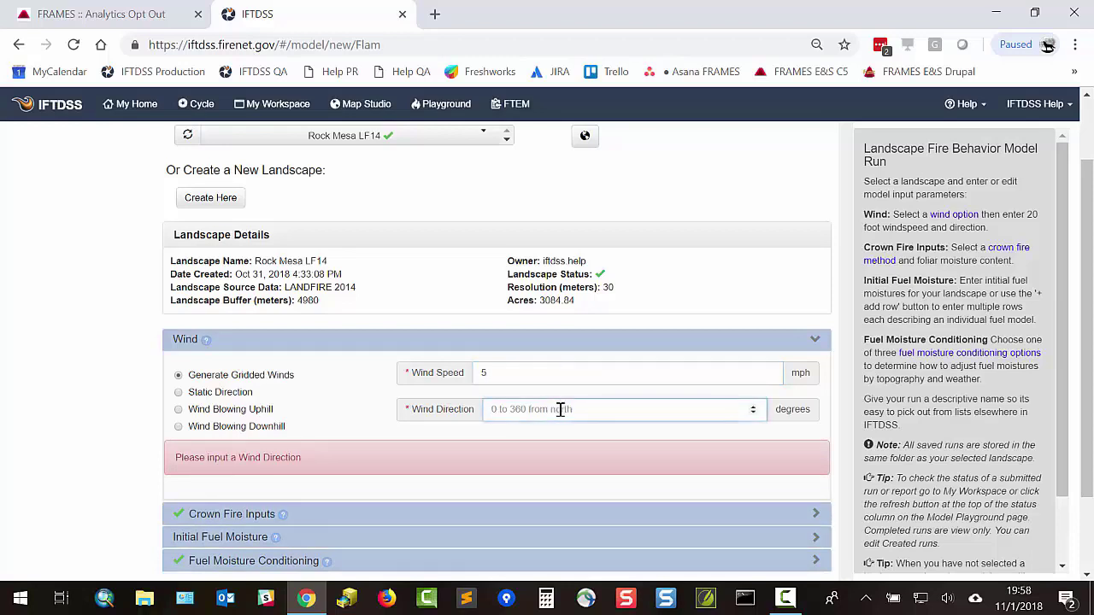
pyautogui.write('180')
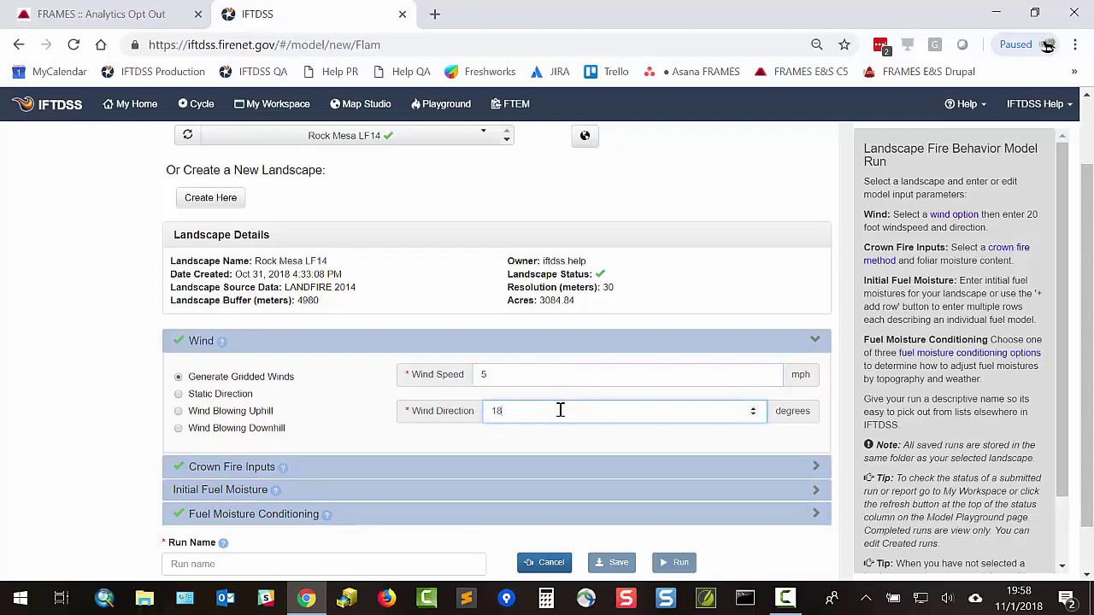
pyautogui.click(218, 469)
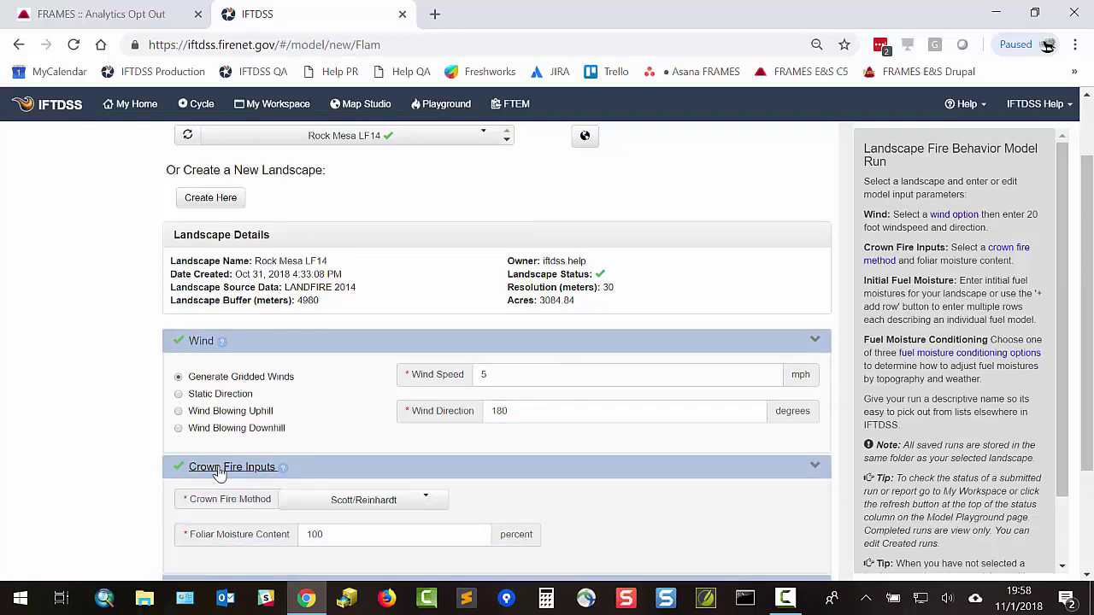
# Step: Review the crown fire defaults: Scott/Reinhardt method with 100 percent foliar moisture
pyautogui.scroll(-1, 542, 511)
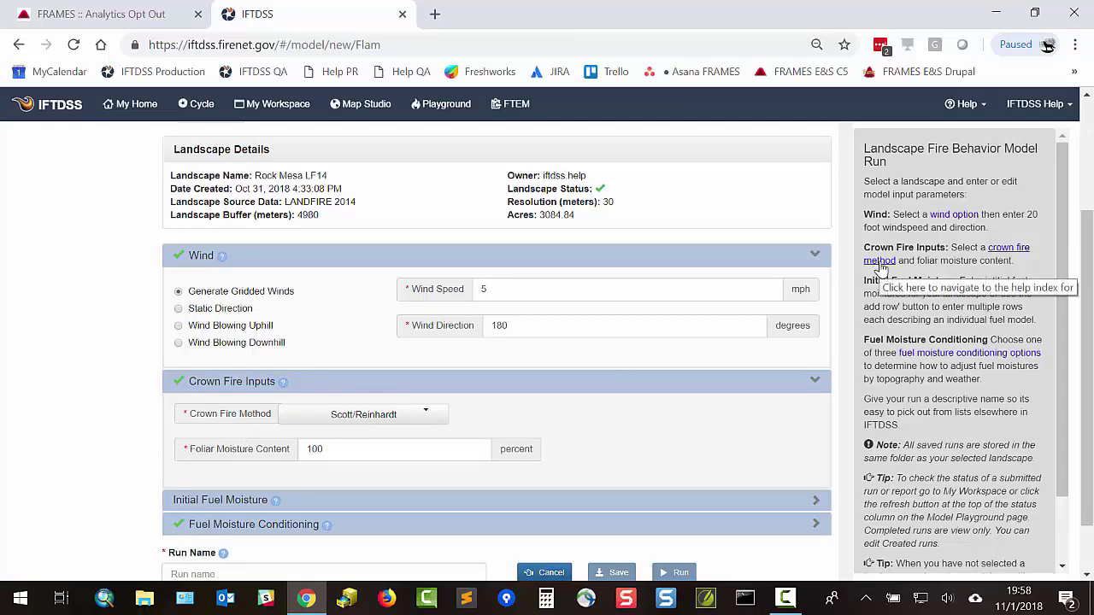
# Step: Enter initial fuel moistures 4, 4, 8, 40 and 78 for All, then add a second fuel model row
pyautogui.click(243, 502)
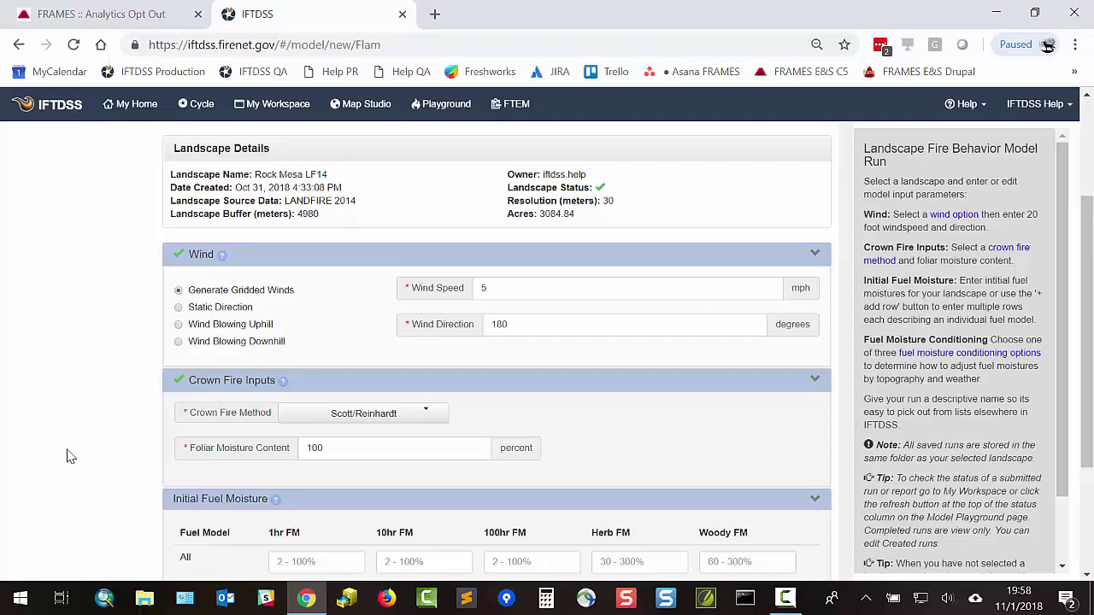
pyautogui.scroll(-2, 76, 456)
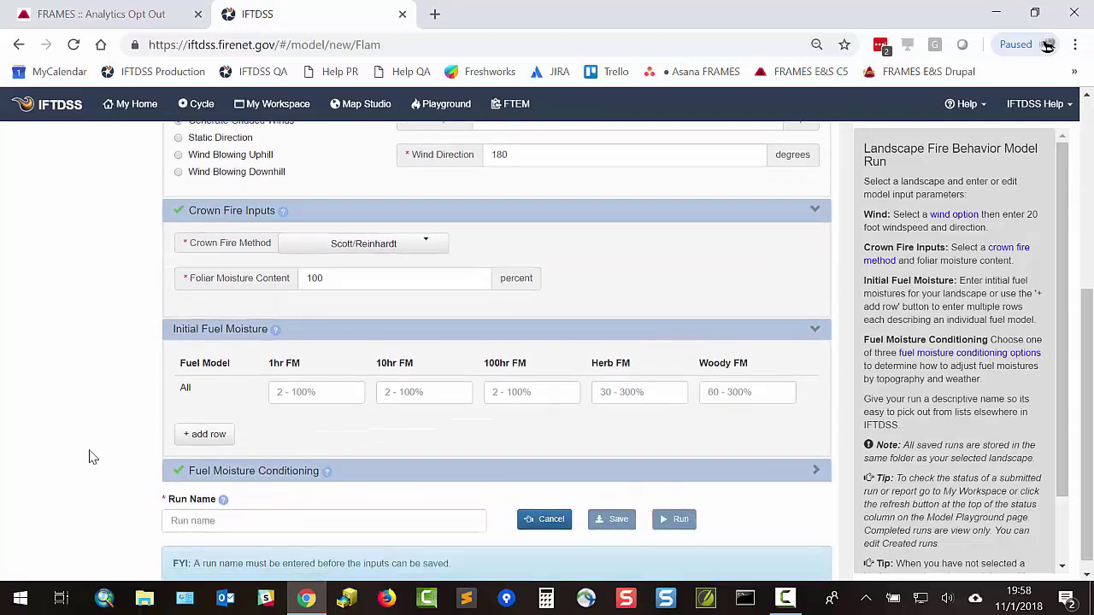
pyautogui.click(351, 390)
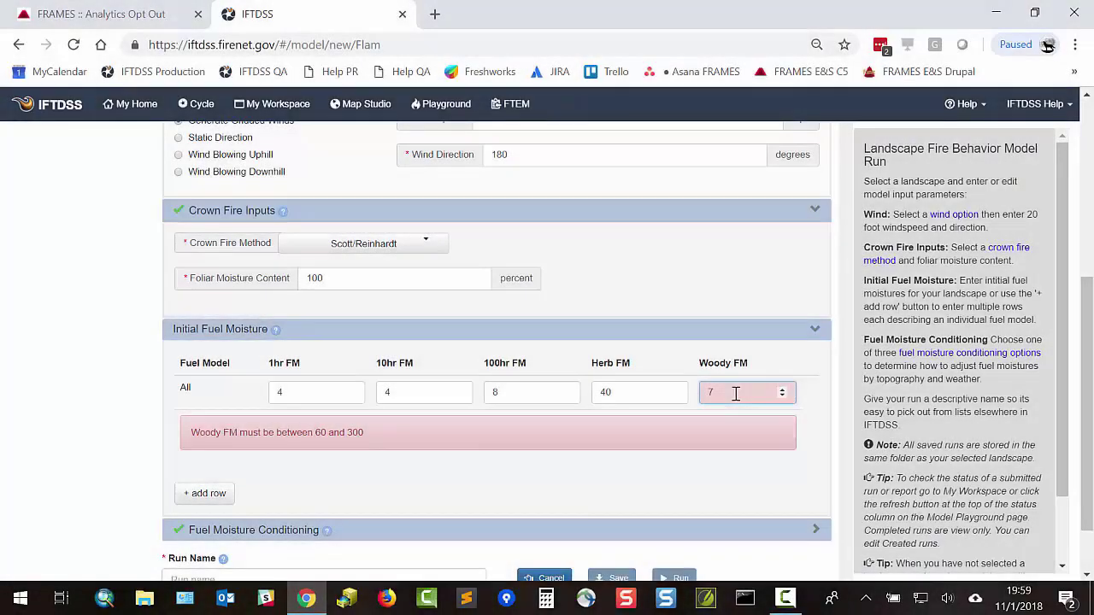
pyautogui.write('8')
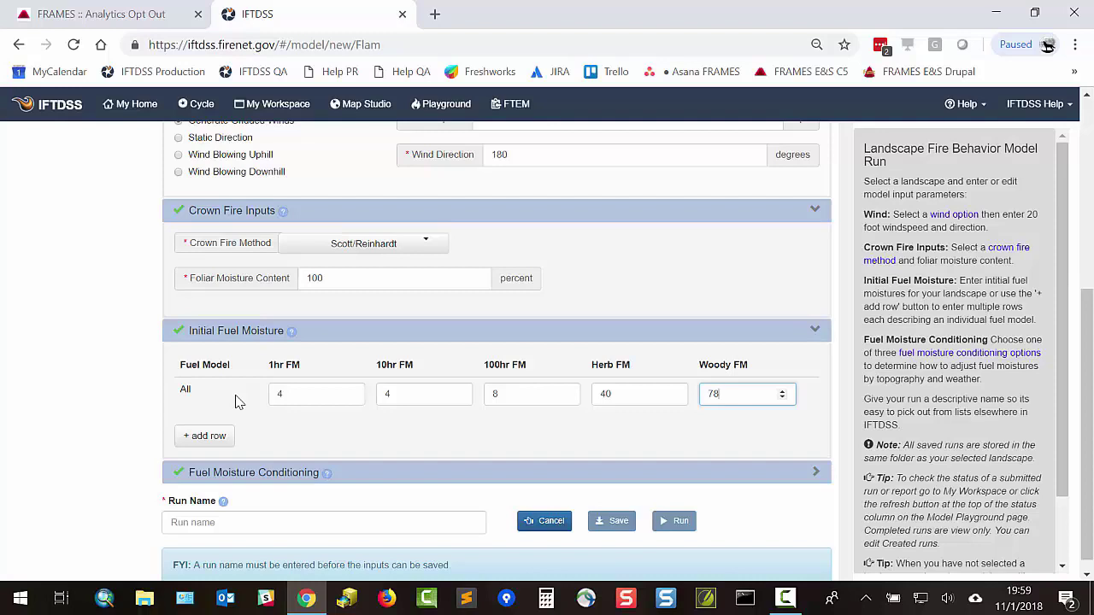
pyautogui.click(214, 436)
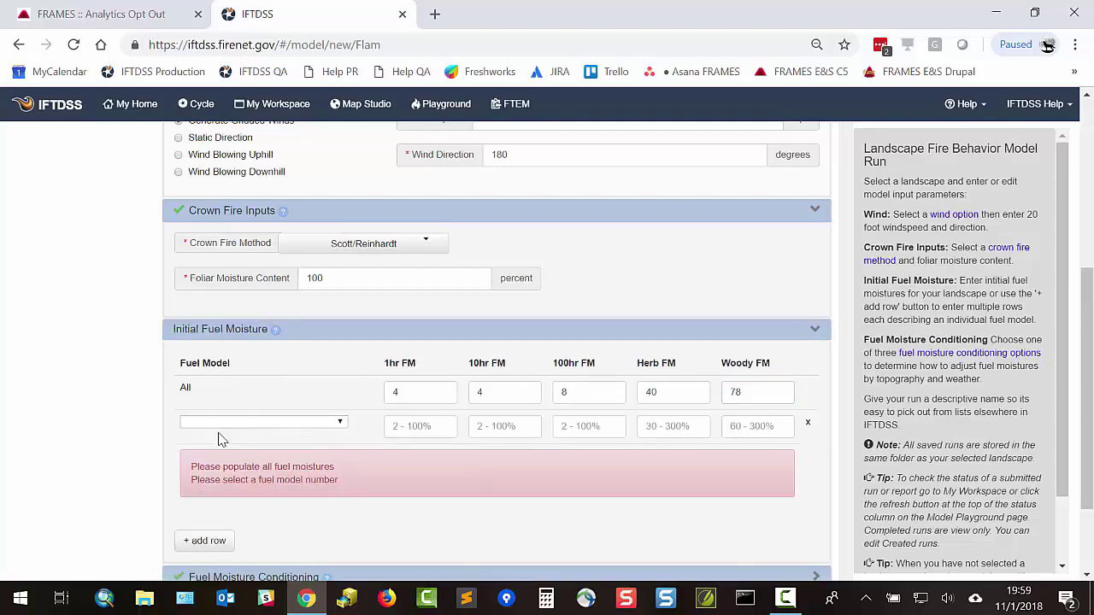
pyautogui.click(340, 423)
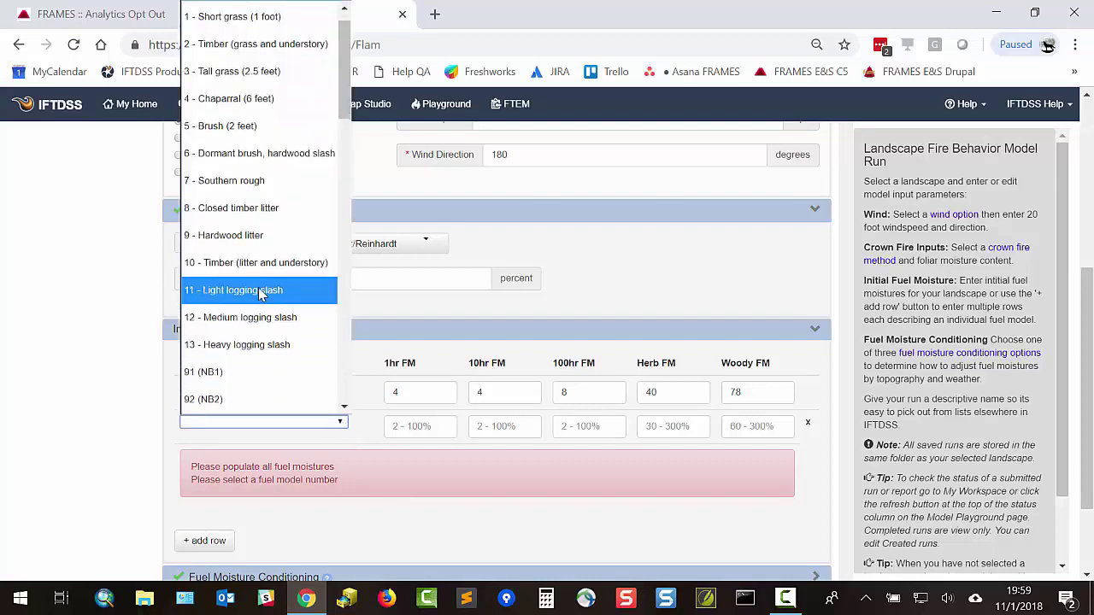
pyautogui.click(367, 440)
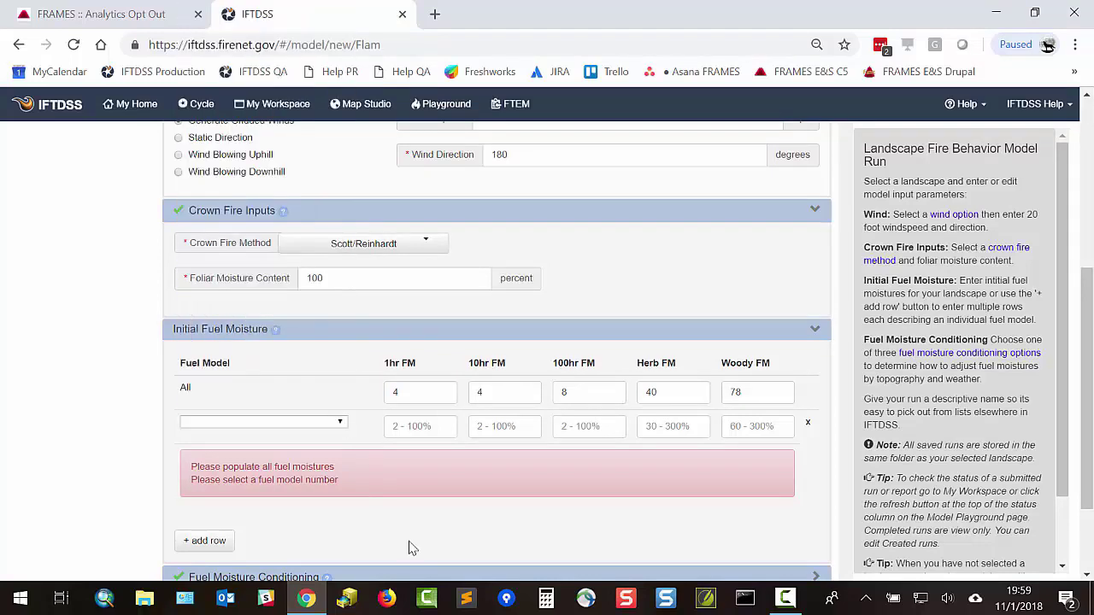
# Step: Remove the extra moisture row and condition fuel moistures with the Extreme classified weather stream
pyautogui.click(808, 424)
pyautogui.click(354, 473)
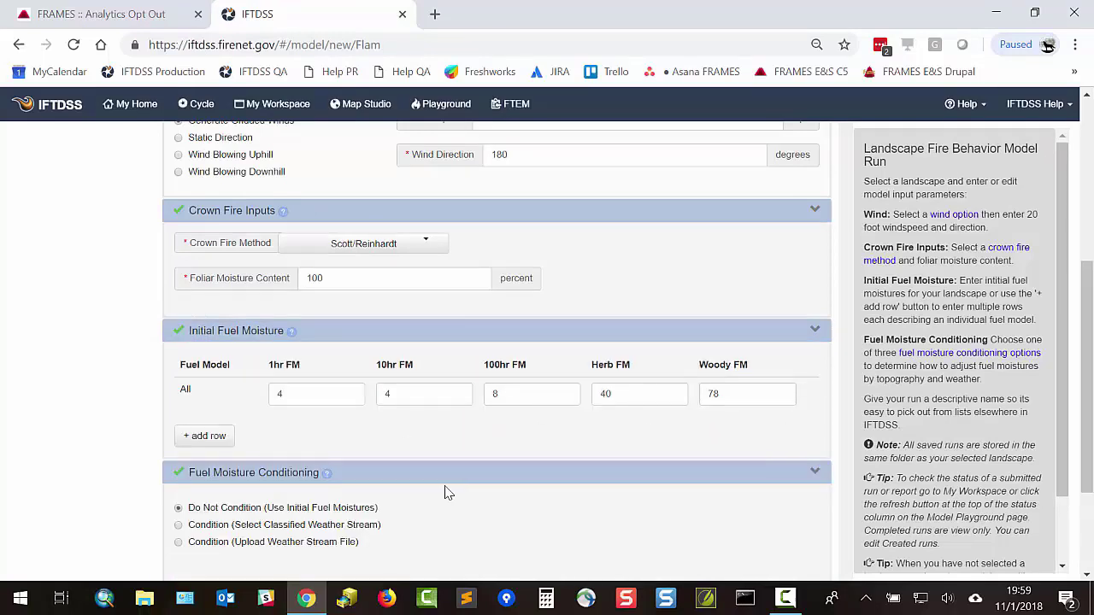
pyautogui.scroll(-1, 453, 491)
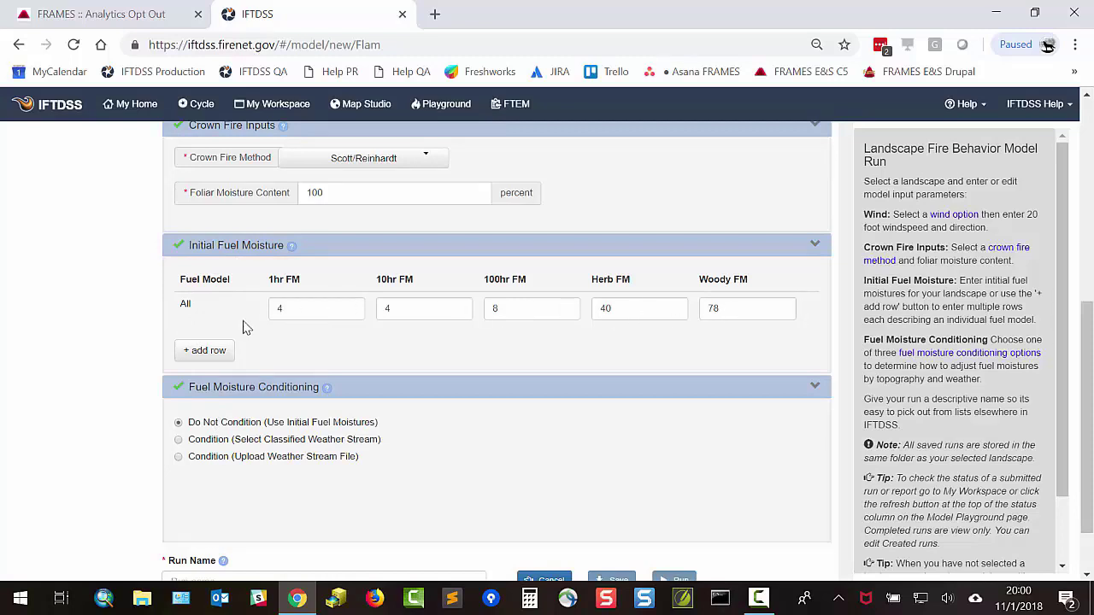
pyautogui.click(179, 441)
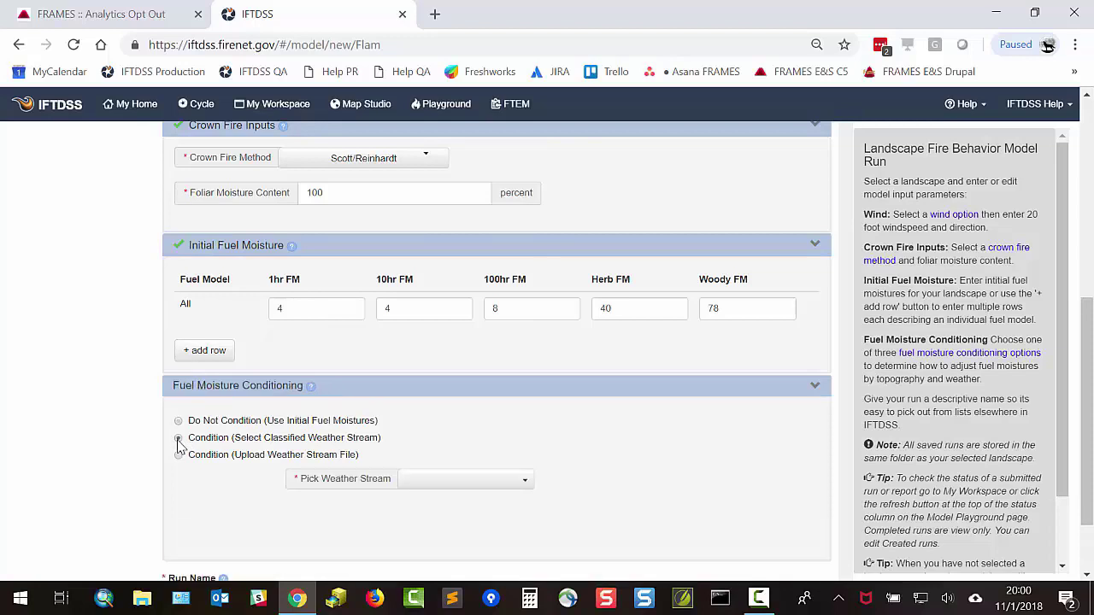
pyautogui.click(508, 482)
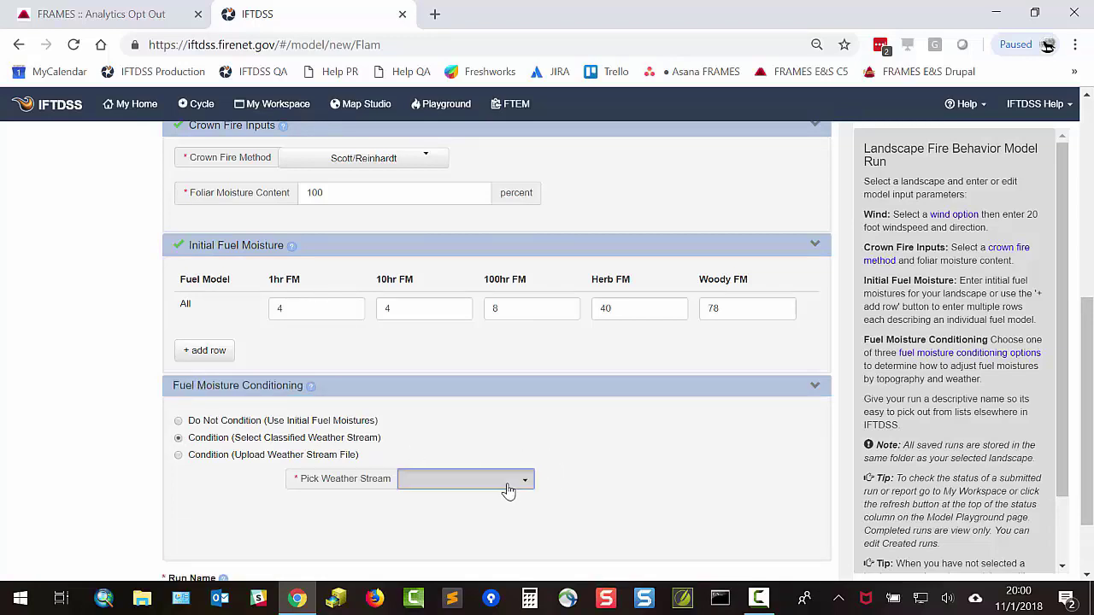
pyautogui.click(466, 500)
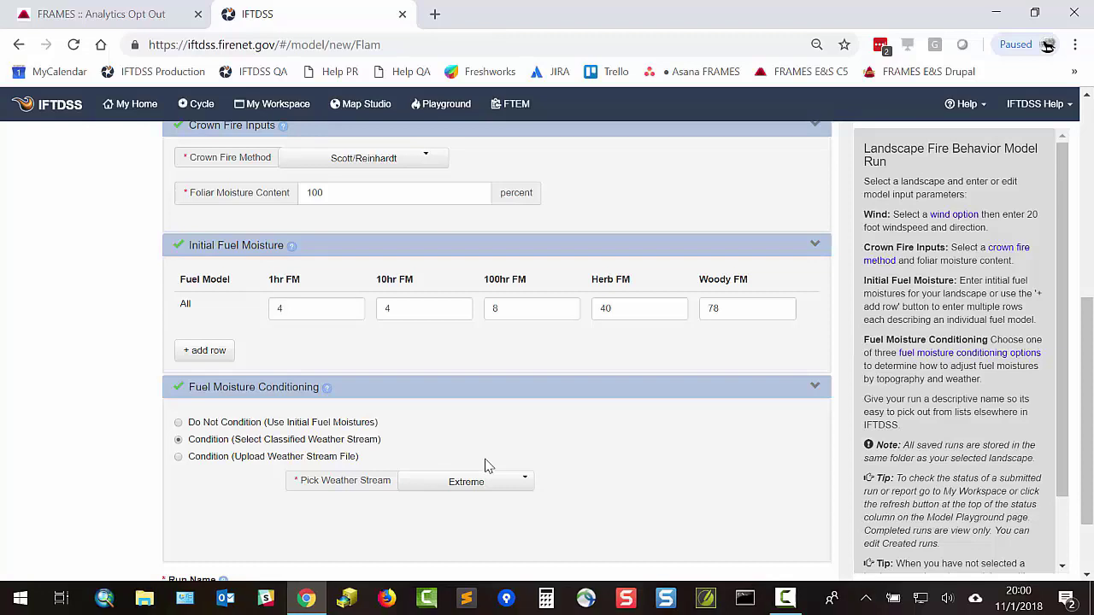
# Step: Switch conditioning to an uploaded file and choose Tumalo Ridge July 15 Aug 14 2017.wxs from the Desktop
pyautogui.click(194, 458)
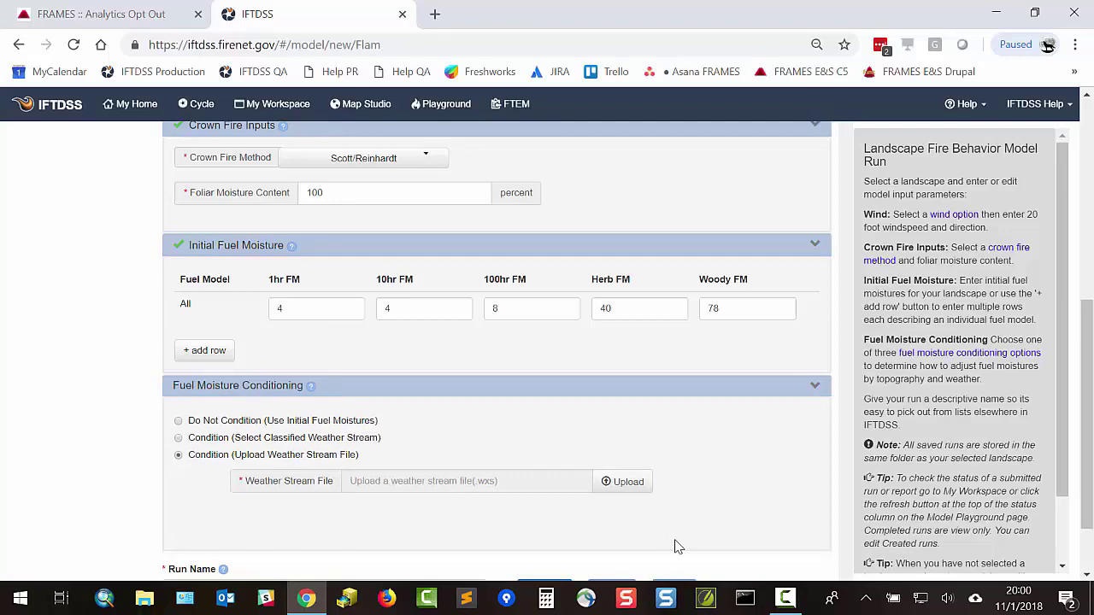
pyautogui.click(623, 484)
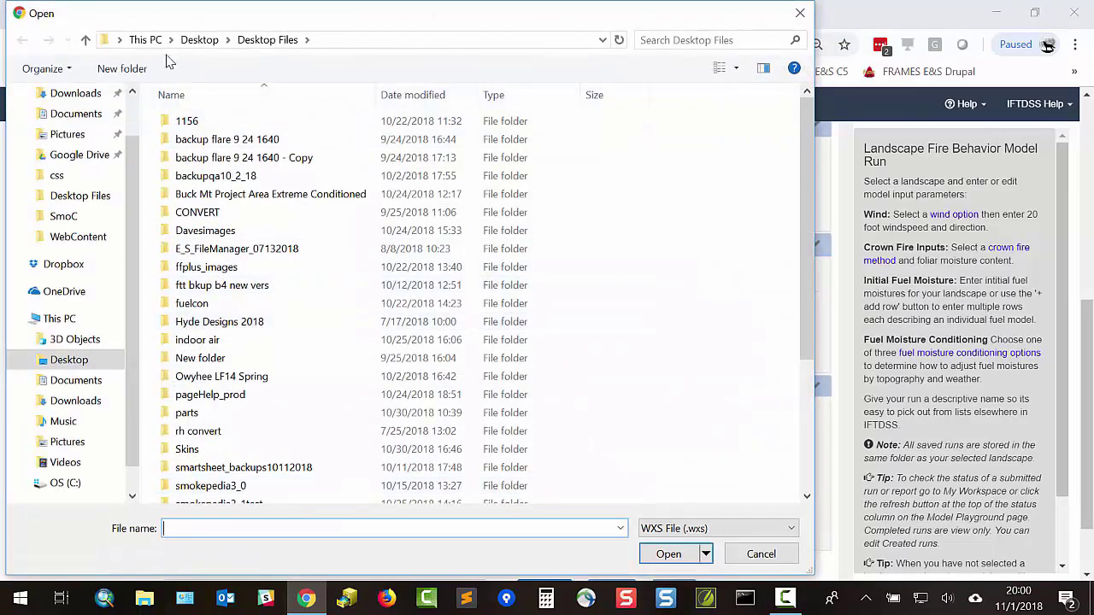
pyautogui.click(199, 41)
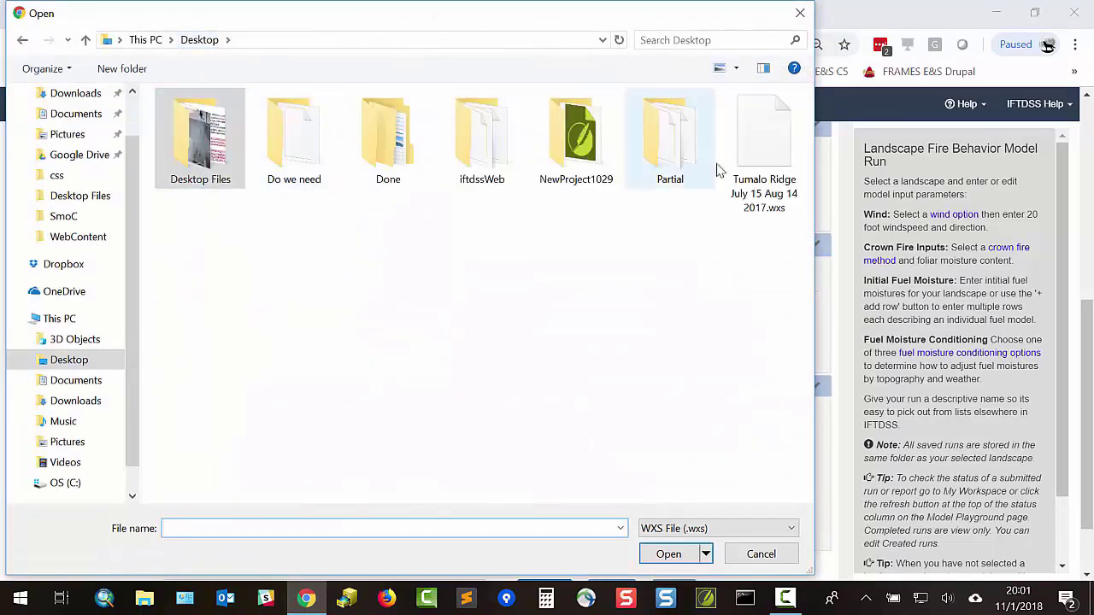
pyautogui.doubleClick(763, 150)
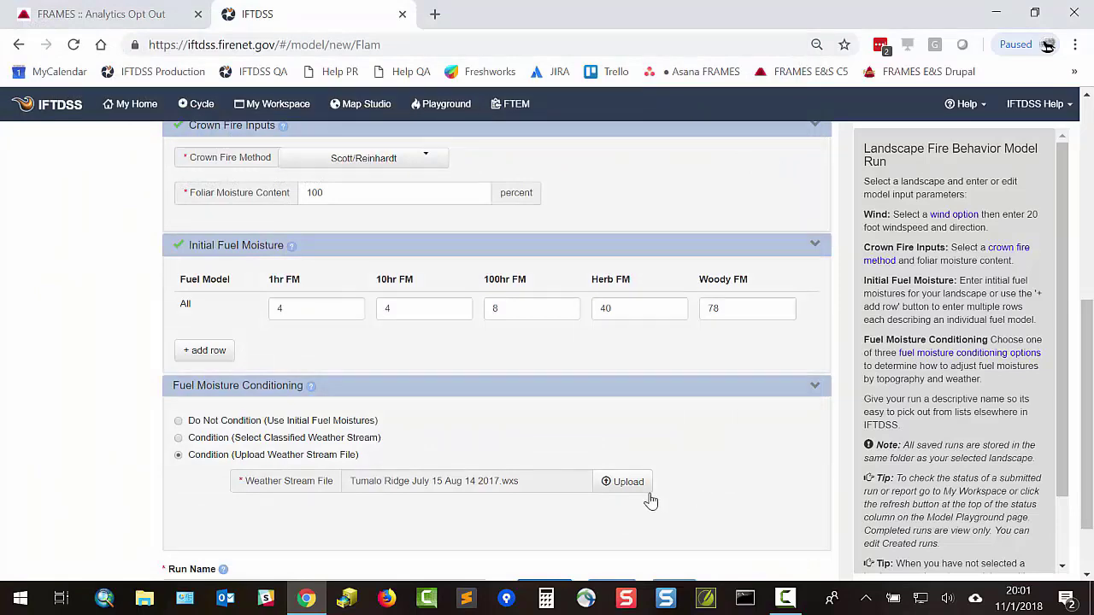
# Step: Set conditioning start date Jul 16, 2017, time of day 1300, and 3 days to condition
pyautogui.scroll(-2, 522, 457)
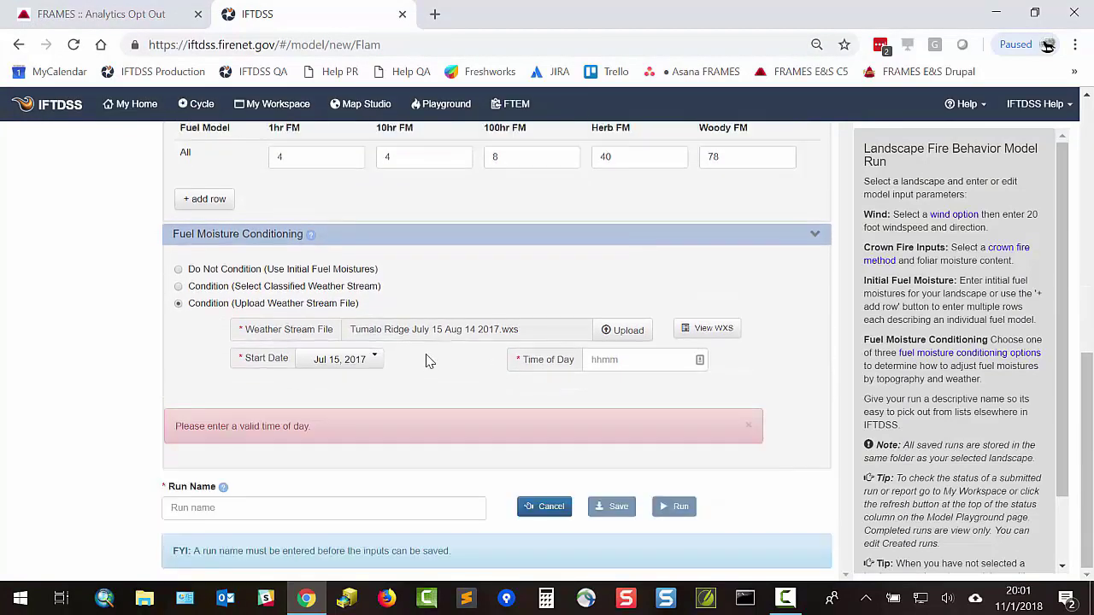
pyautogui.click(375, 360)
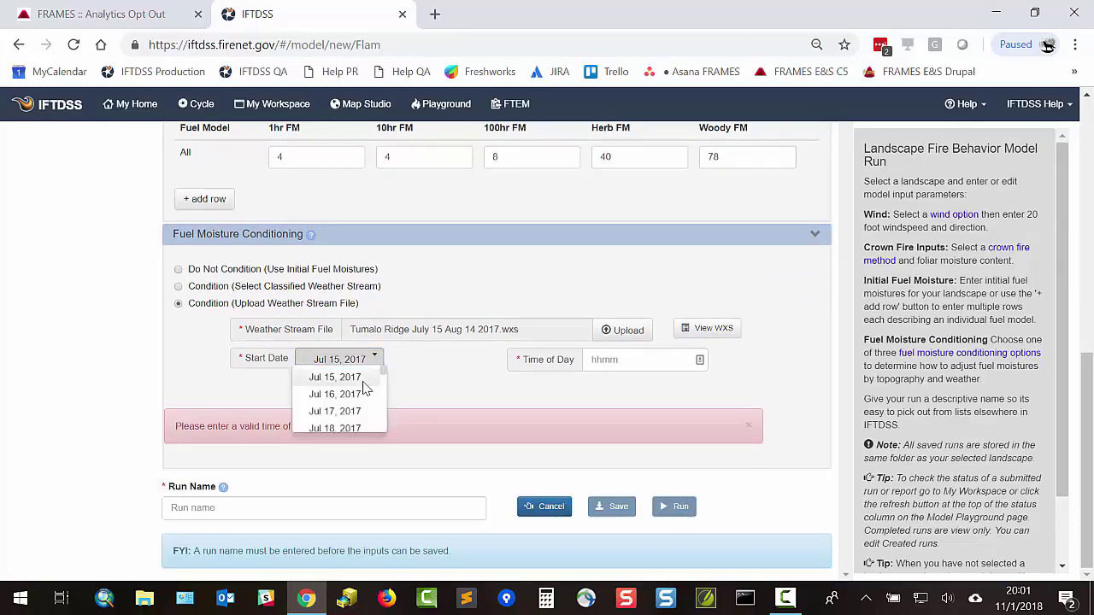
pyautogui.click(350, 392)
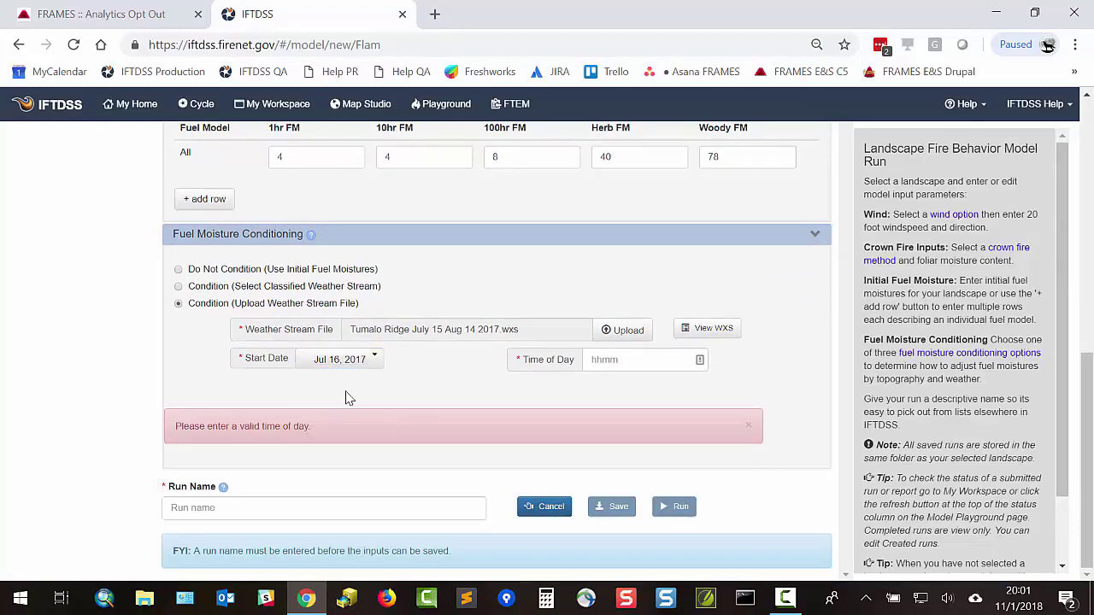
pyautogui.click(637, 360)
pyautogui.write('1300')
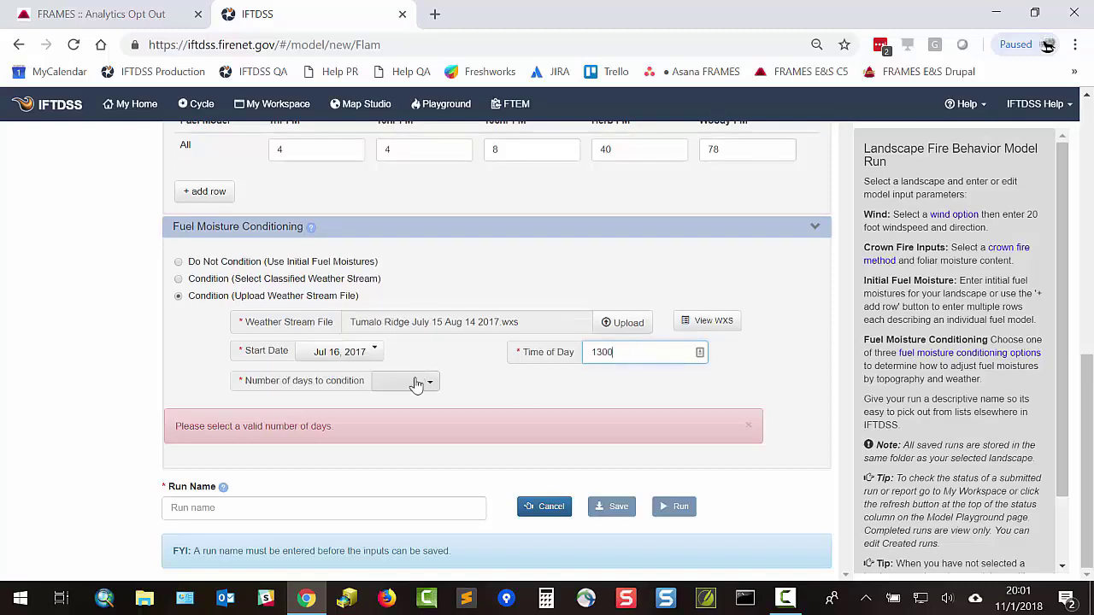
pyautogui.click(418, 388)
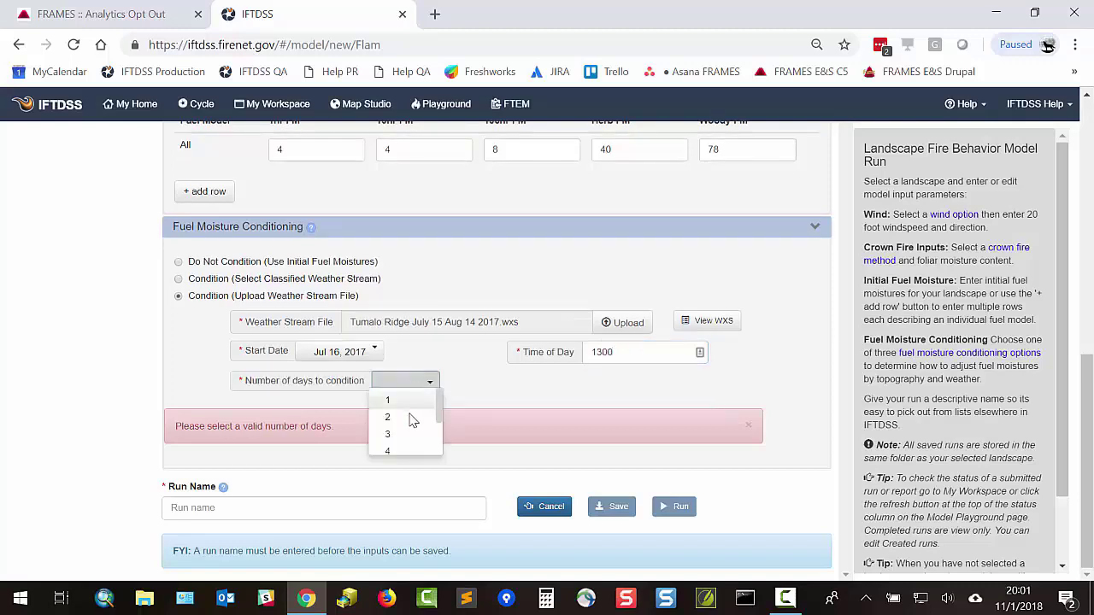
pyautogui.click(407, 433)
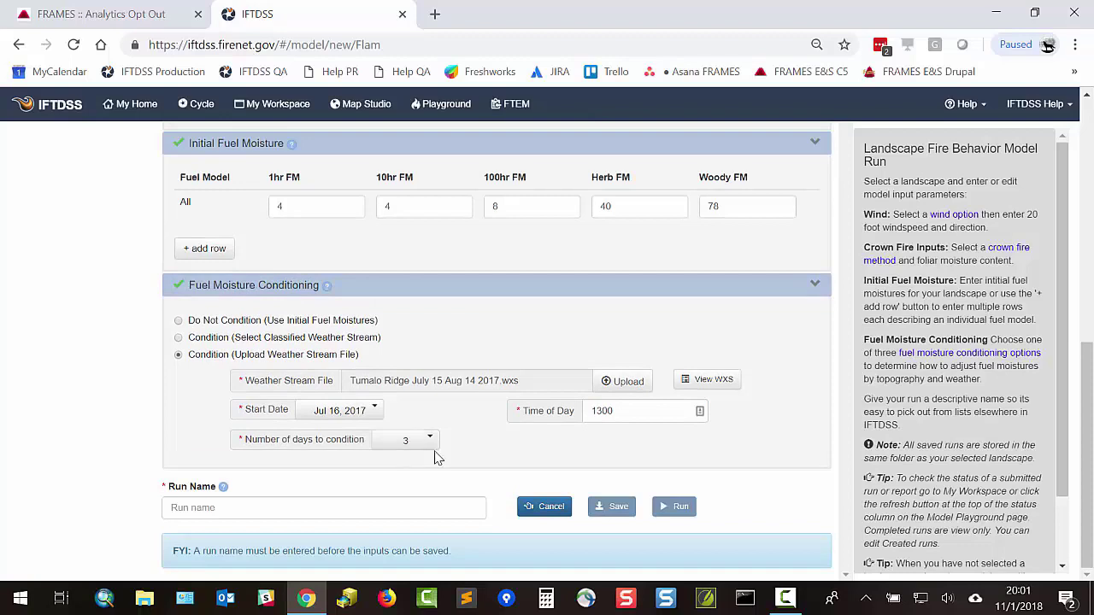
# Step: Name the run 'Rock Mesa Example', then save and submit it
pyautogui.click(390, 513)
pyautogui.write('Rock Me')
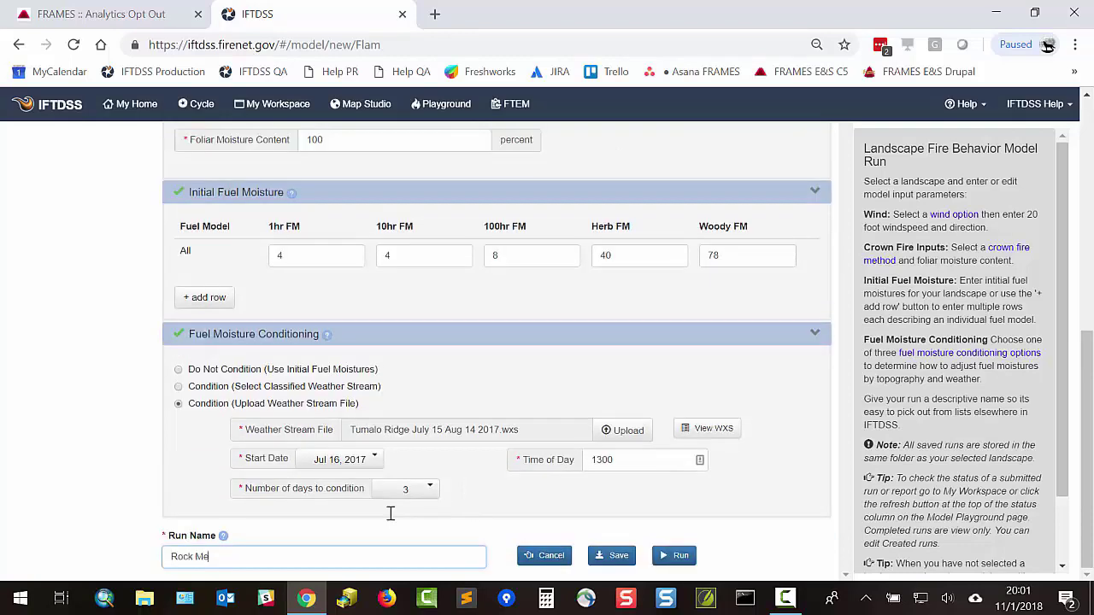
pyautogui.write('sa Example')
pyautogui.click(680, 557)
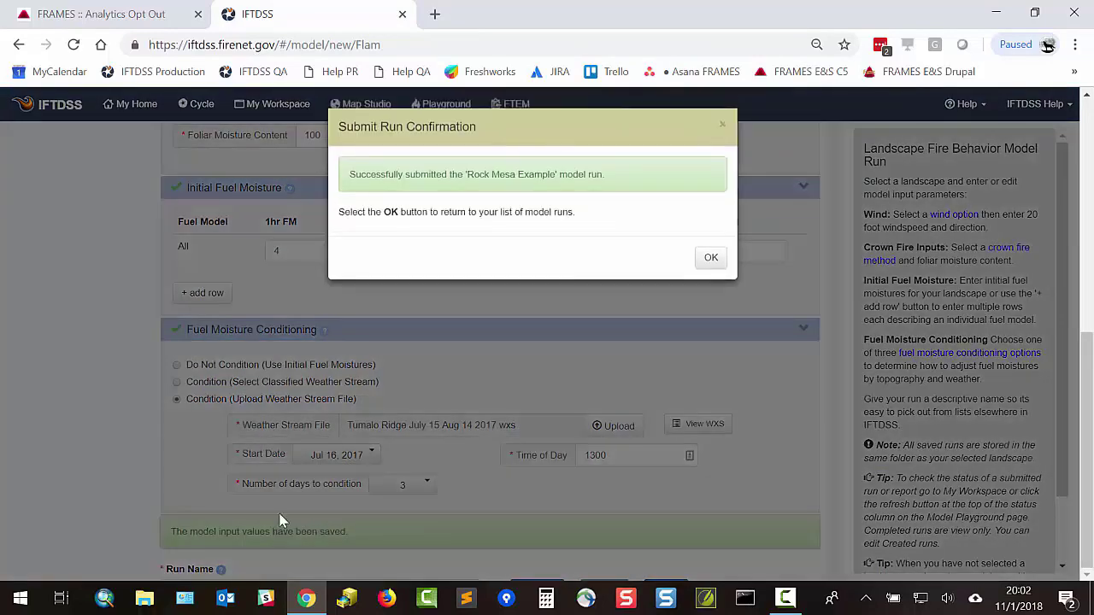
# Step: Confirm the submission, refresh the run statuses, and go to My Workspace
pyautogui.click(712, 259)
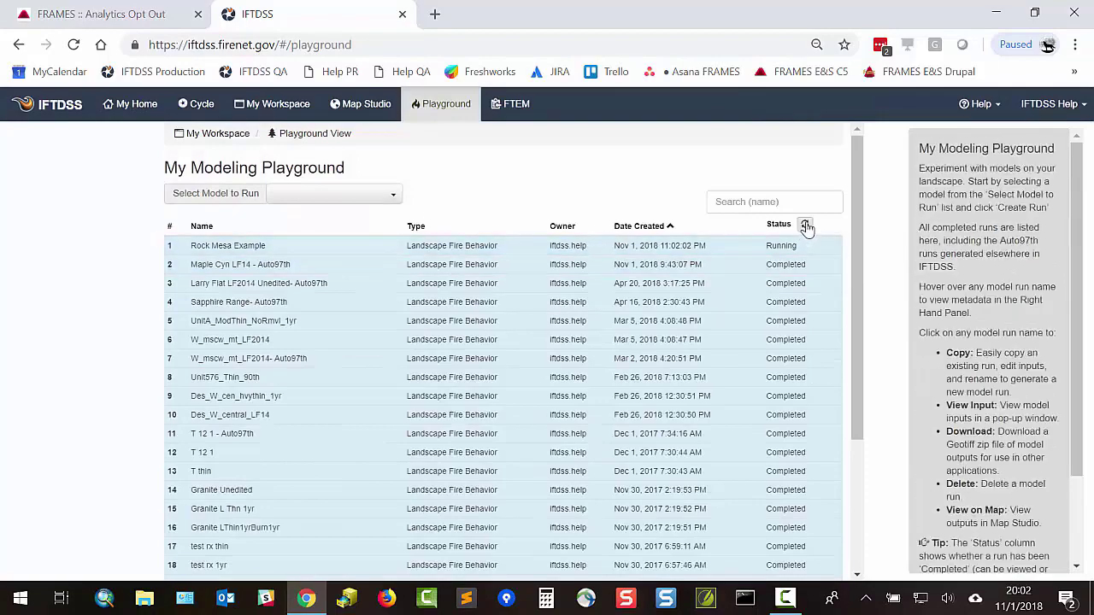
pyautogui.click(806, 226)
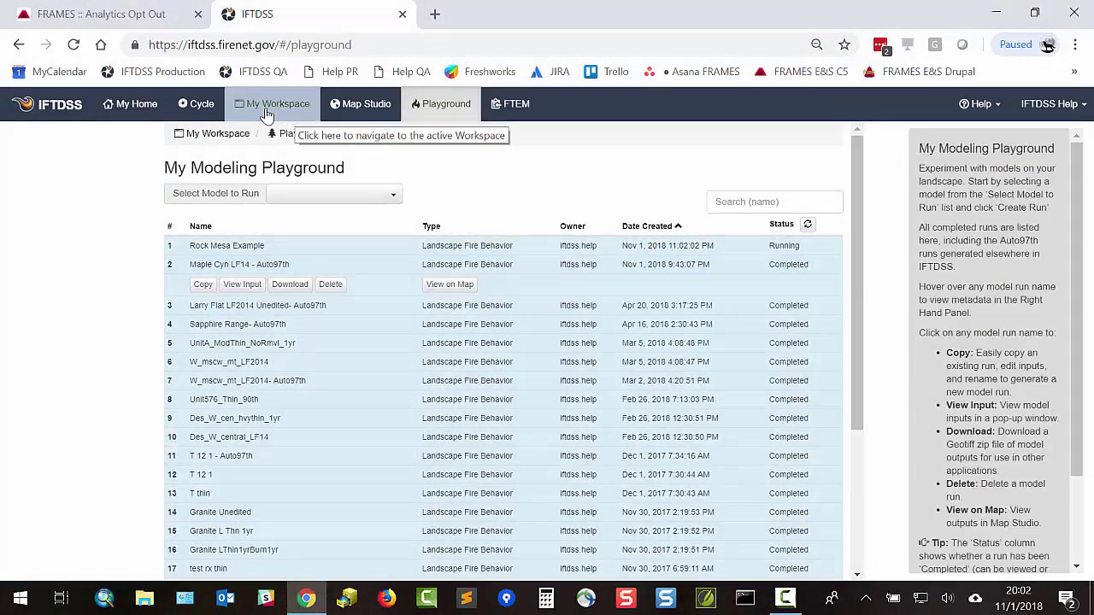
pyautogui.click(450, 291)
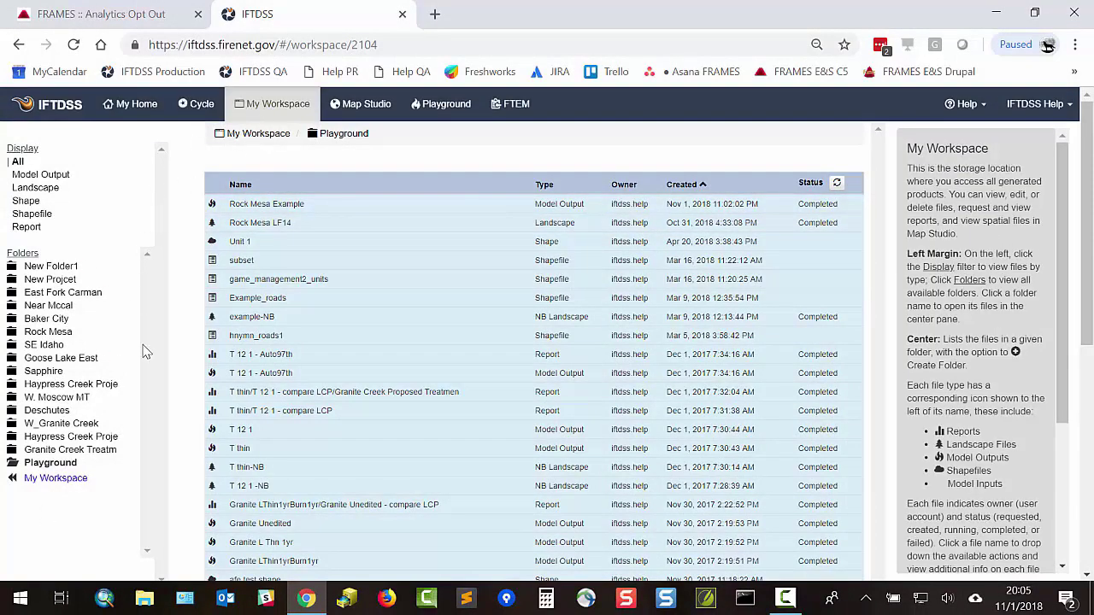
# Step: Select the Rock Mesa Example output in My Workspace and request a report for it
pyautogui.moveTo(308, 207)
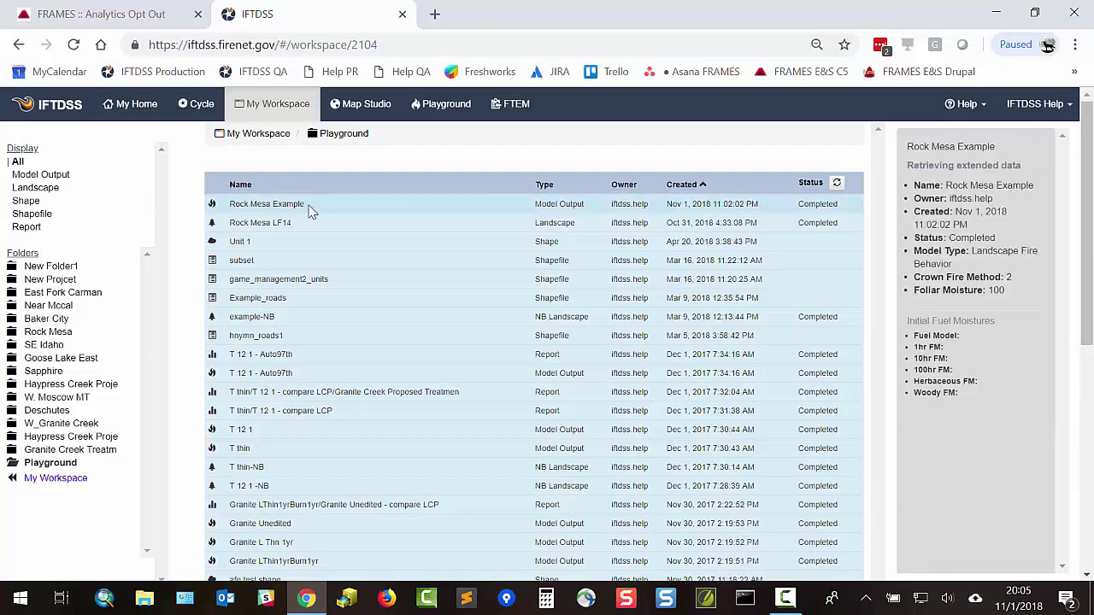
pyautogui.click(248, 204)
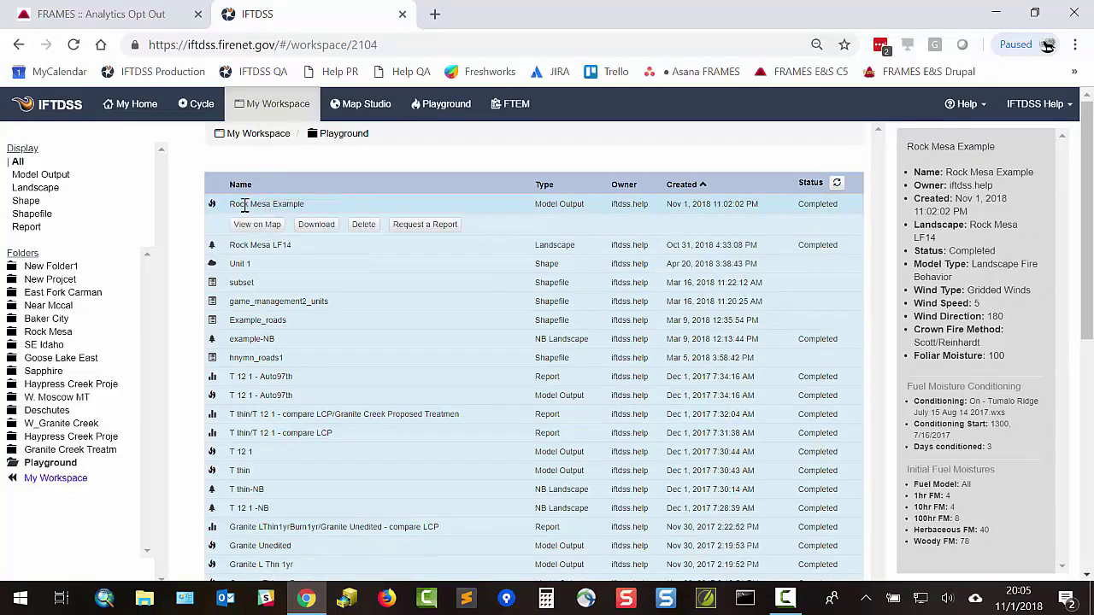
pyautogui.click(421, 226)
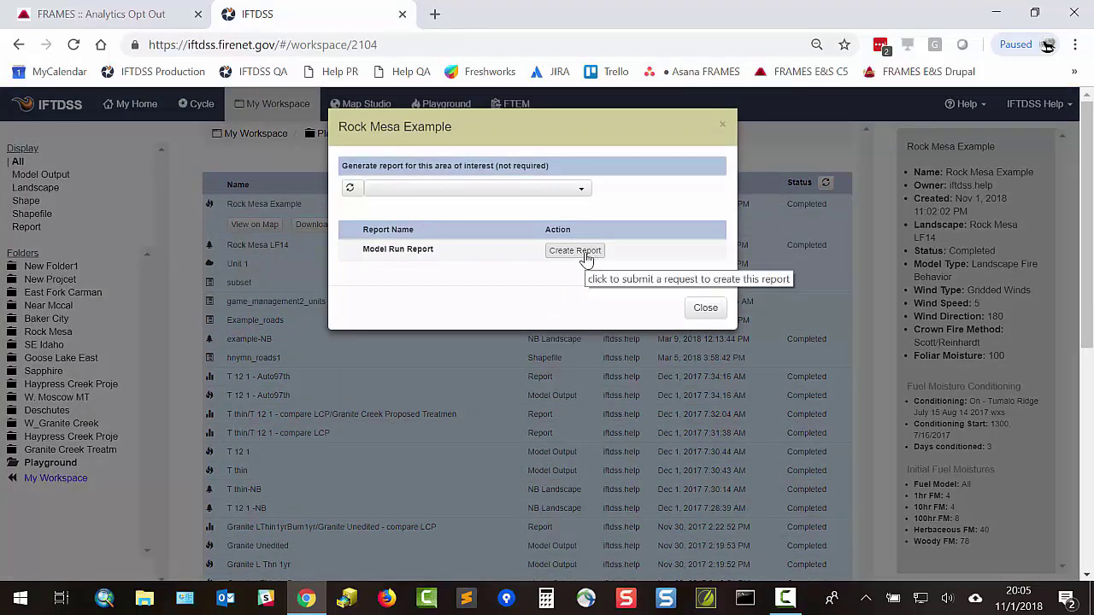
# Step: Create the Rock Mesa Example Model Run Report for the des_lrmp area, refreshing until ready
pyautogui.click(582, 190)
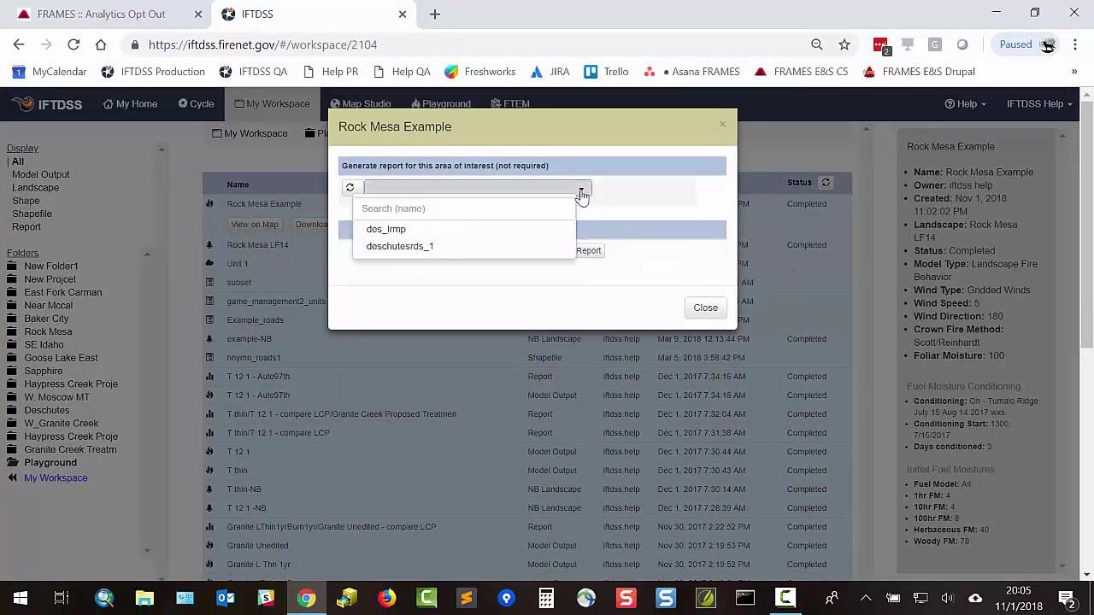
pyautogui.click(414, 231)
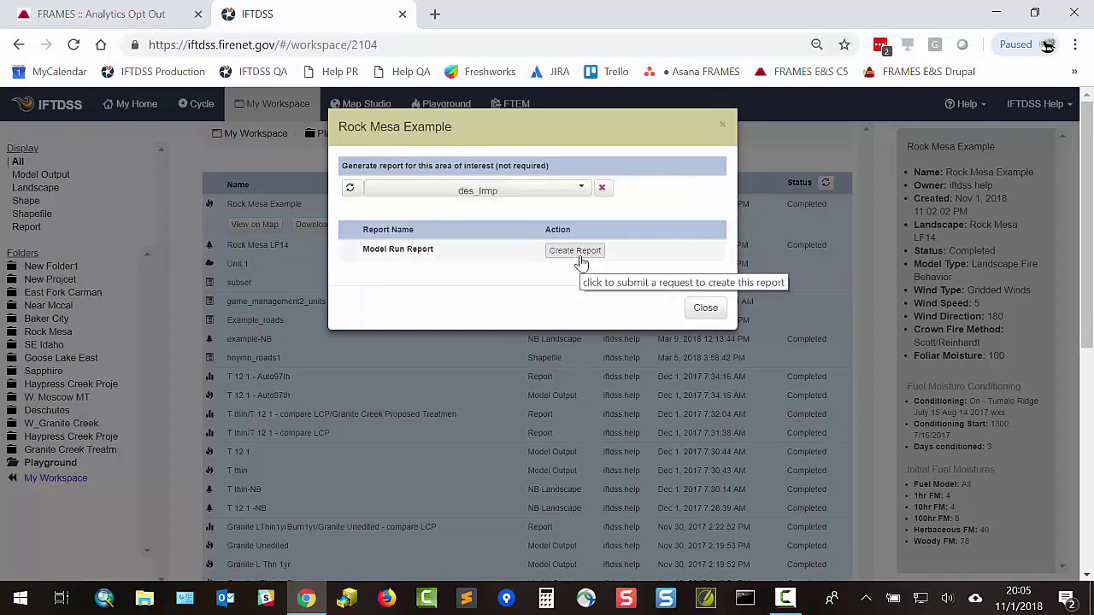
pyautogui.click(580, 251)
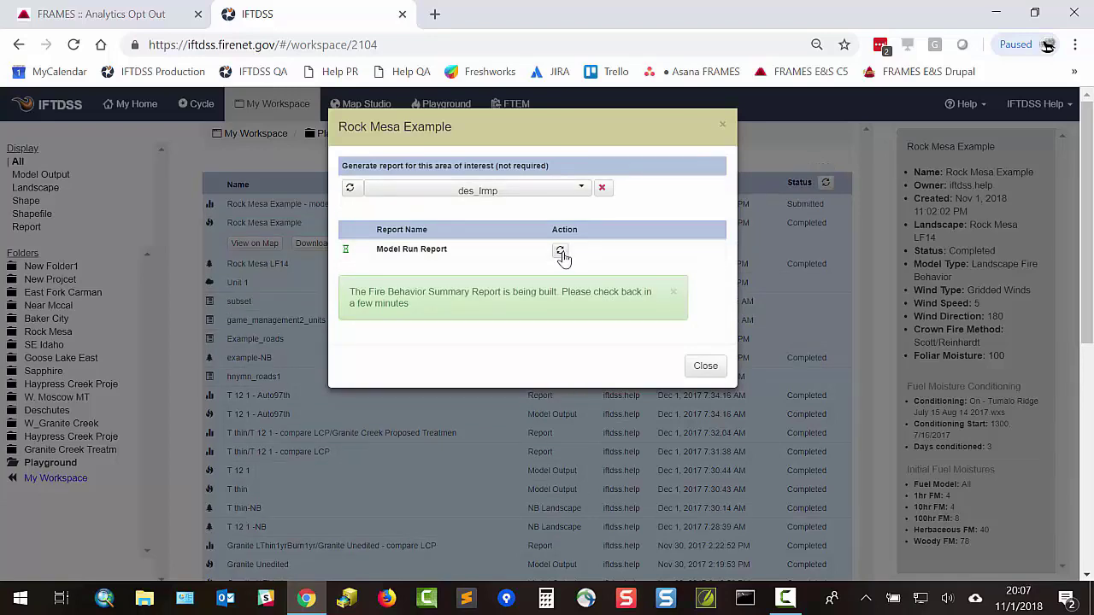
pyautogui.click(561, 253)
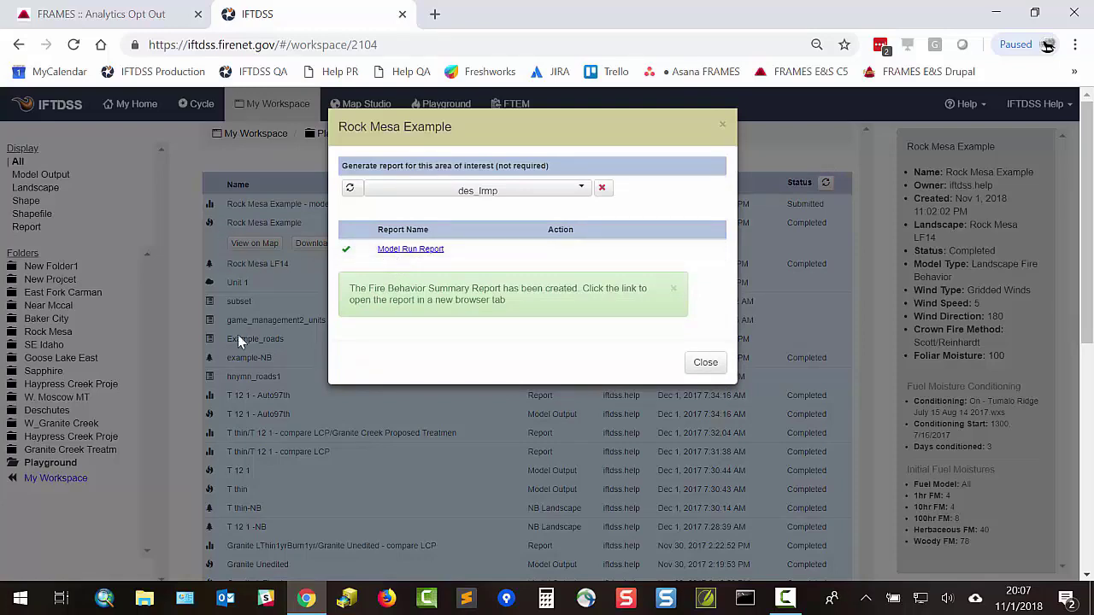
# Step: Review the report's flame length and spread rate results, including the flame length pie chart's download options
pyautogui.click(411, 250)
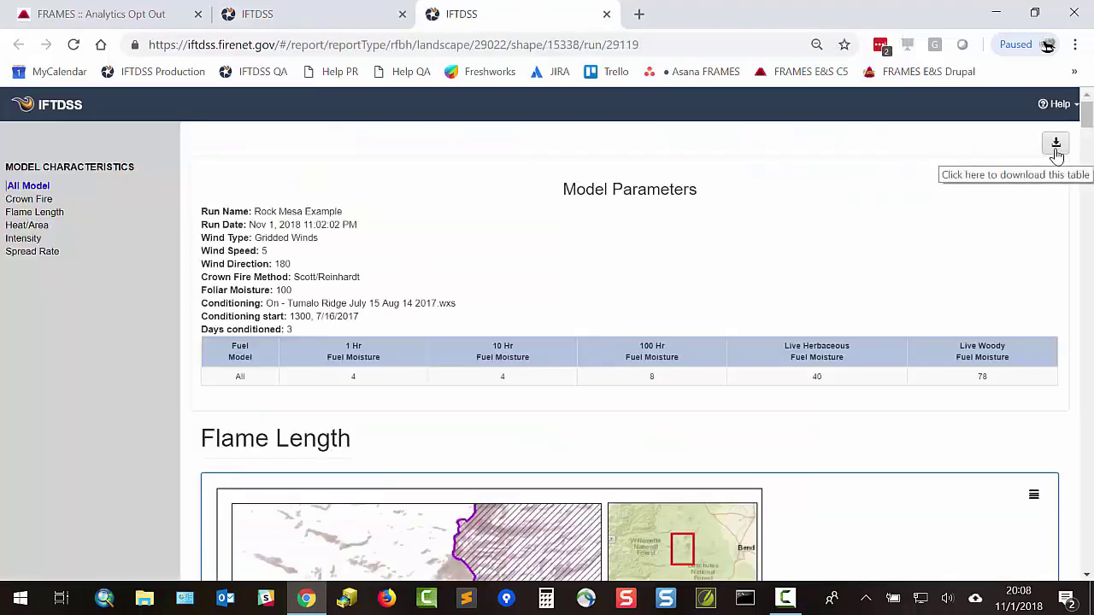
pyautogui.scroll(-8, 605, 379)
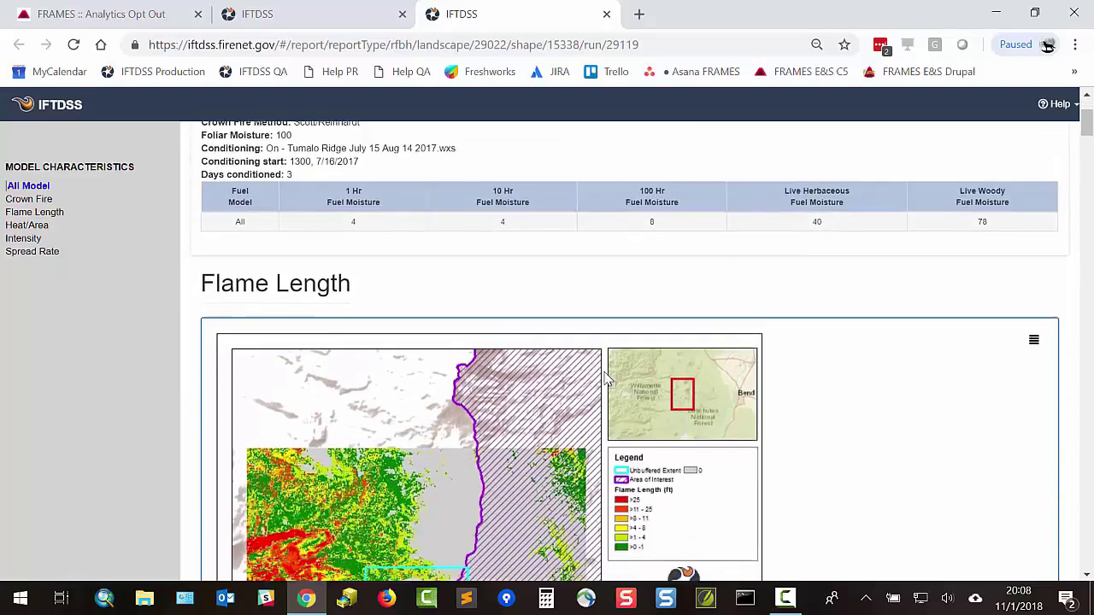
pyautogui.scroll(-7, 606, 379)
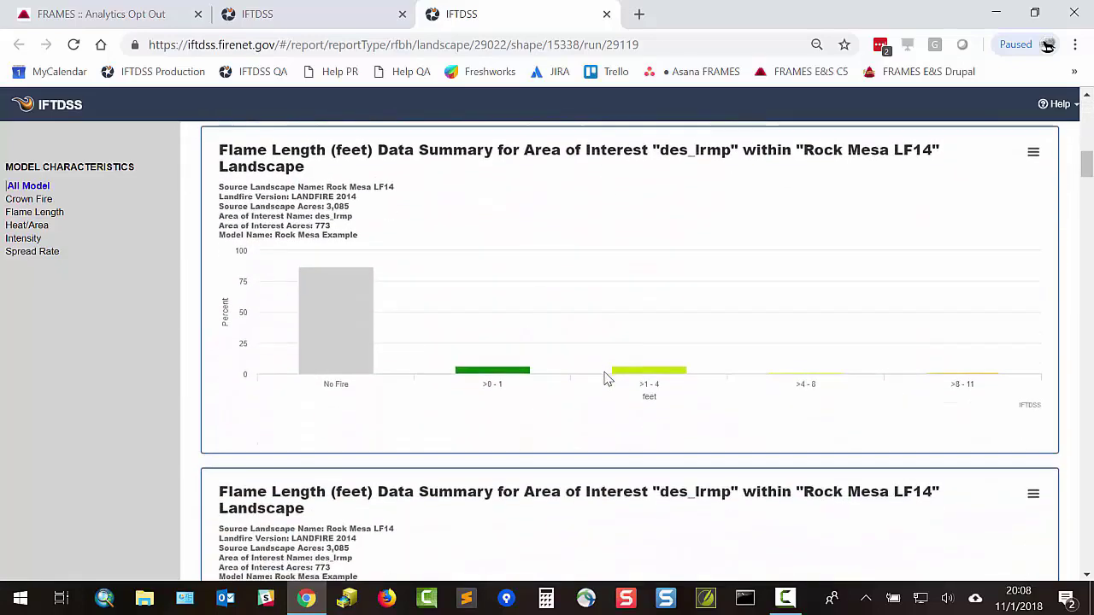
pyautogui.click(1034, 154)
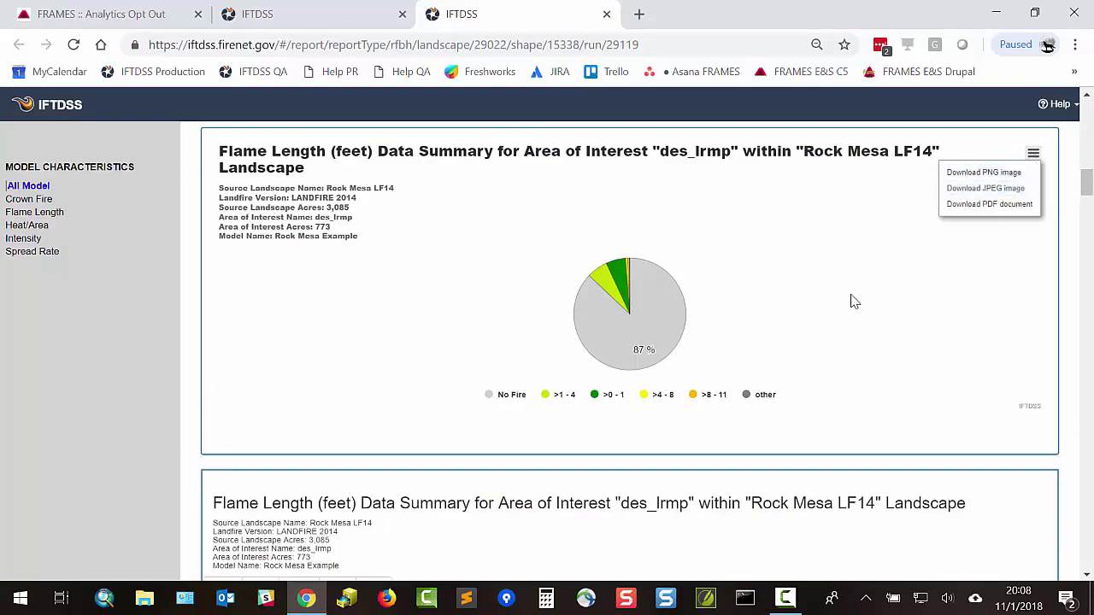
pyautogui.scroll(-8, 852, 302)
pyautogui.scroll(-6, 853, 302)
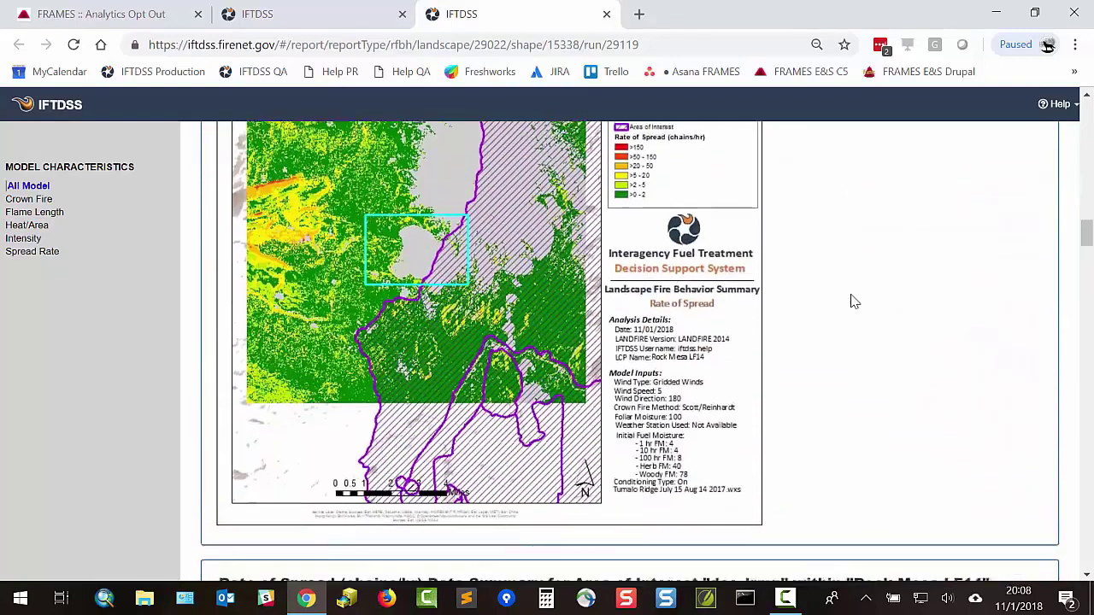